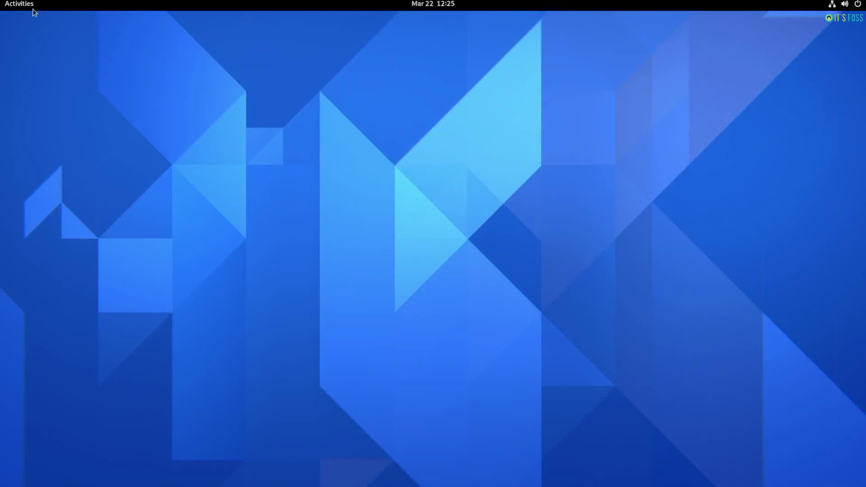
Step: Peek at the calendar and notifications panel and the system status menu
click(443, 8)
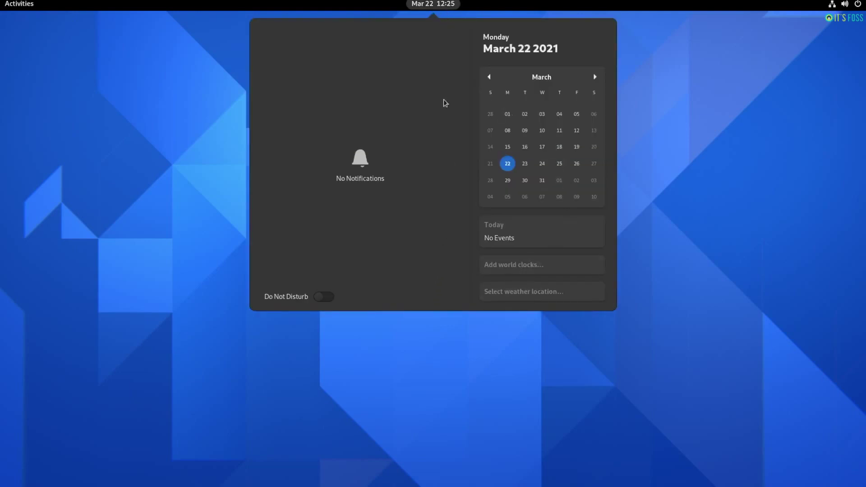
click(442, 8)
click(863, 6)
click(32, 9)
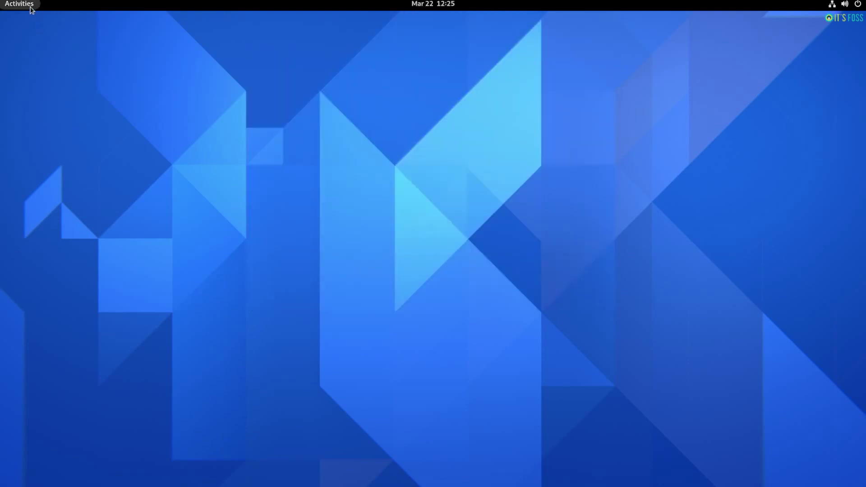
Step: In the app grid, move Text Editor ahead of Videos and Tour into Utilities
click(33, 9)
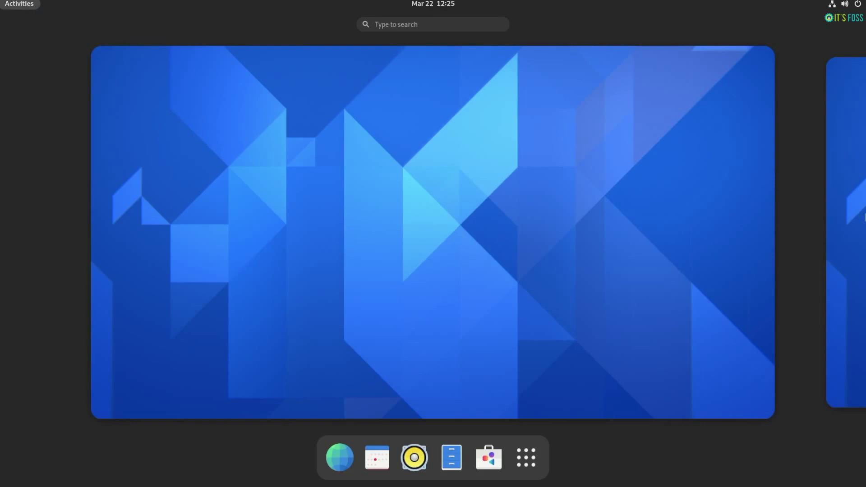
scroll(447, 290, down, 1)
scroll(425, 215, up, 1)
scroll(426, 215, down, 1)
scroll(427, 214, up, 1)
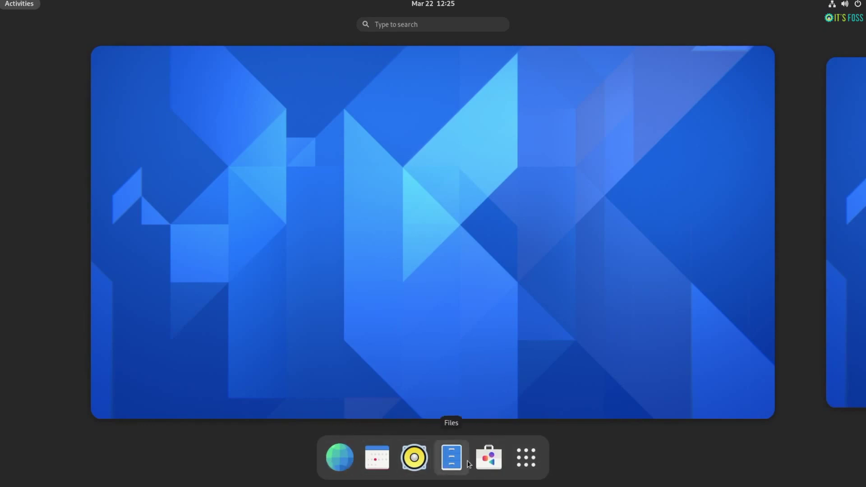
click(517, 463)
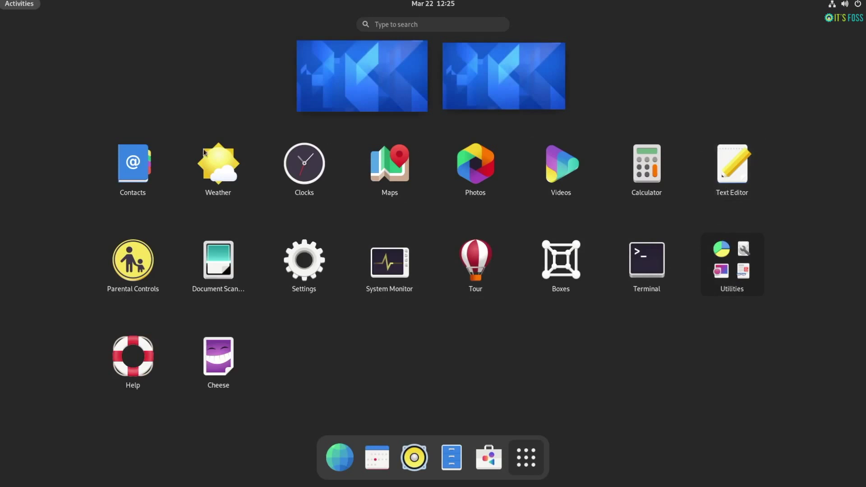
mouse_move(732, 166)
mouse_down()
mouse_move(631, 172)
mouse_move(637, 166)
mouse_up()
mouse_move(562, 166)
mouse_down()
mouse_move(669, 166)
mouse_move(694, 178)
mouse_up()
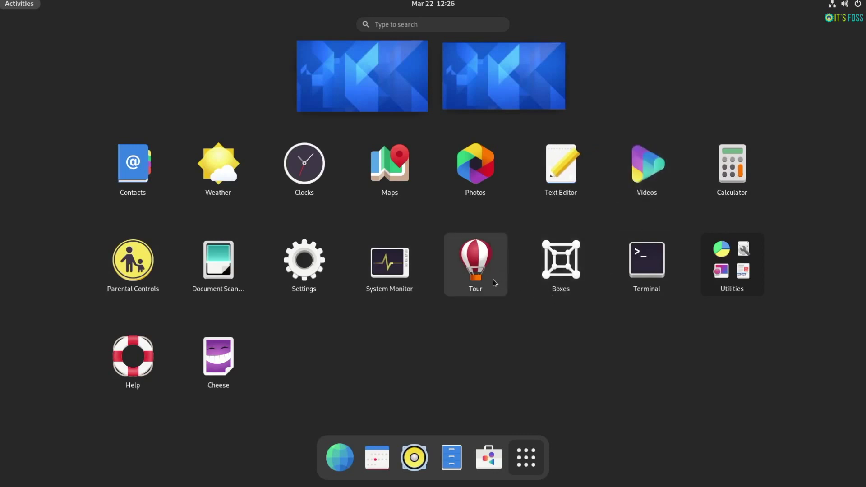
drag(476, 264, 733, 264)
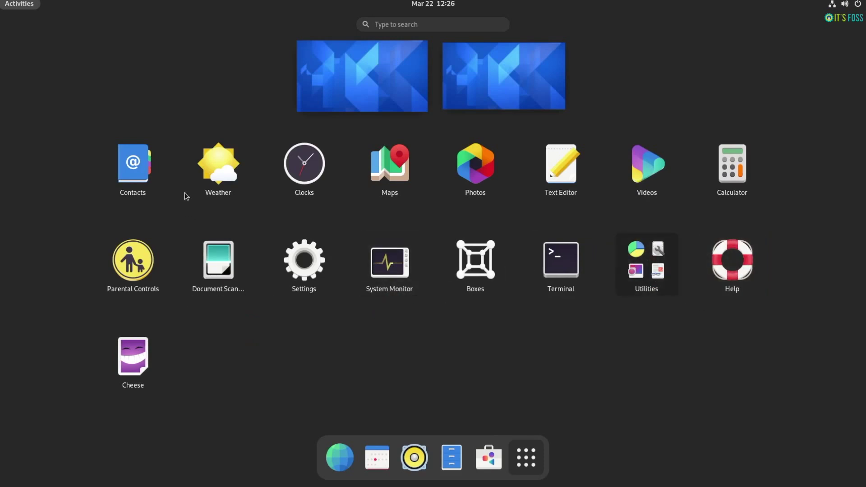
Step: Leave the app grid and switch to the workspace with the It's FOSS News browser
click(519, 85)
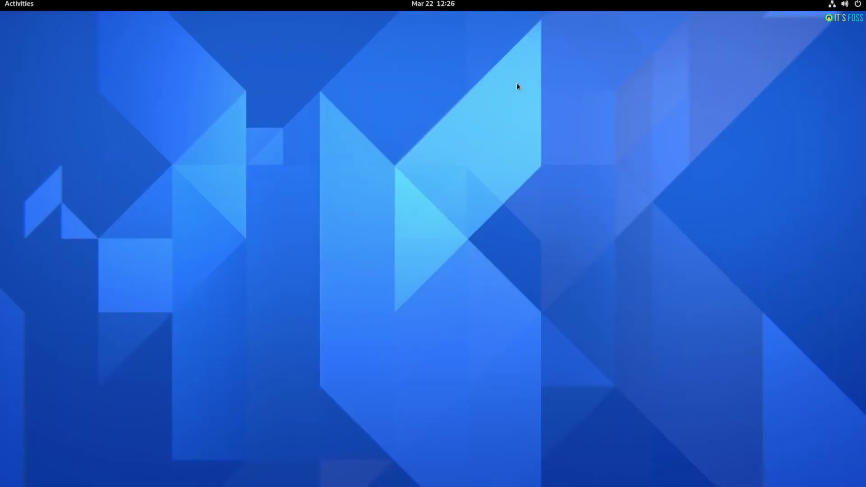
click(25, 7)
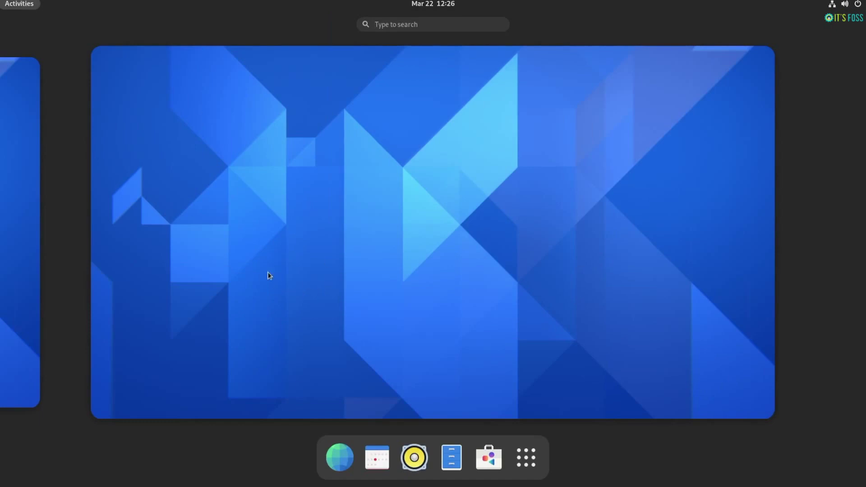
click(34, 190)
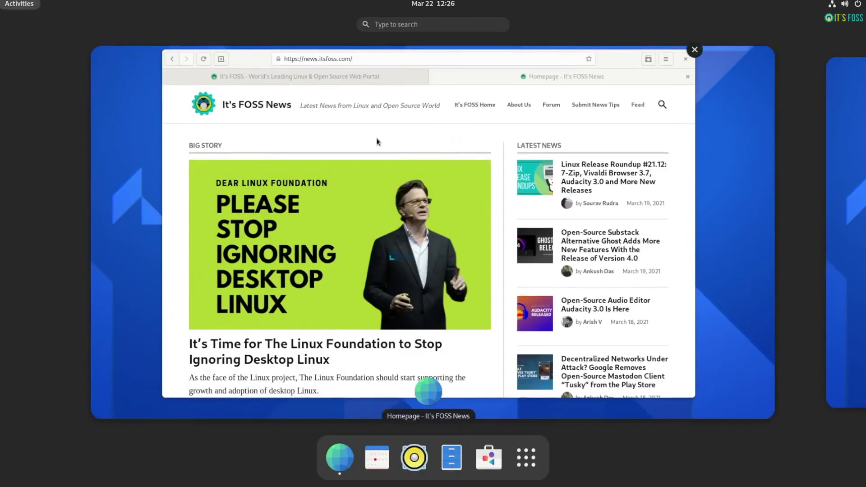
Step: Maximise the browser and view the It's FOSS portal tab, then return to News
click(377, 137)
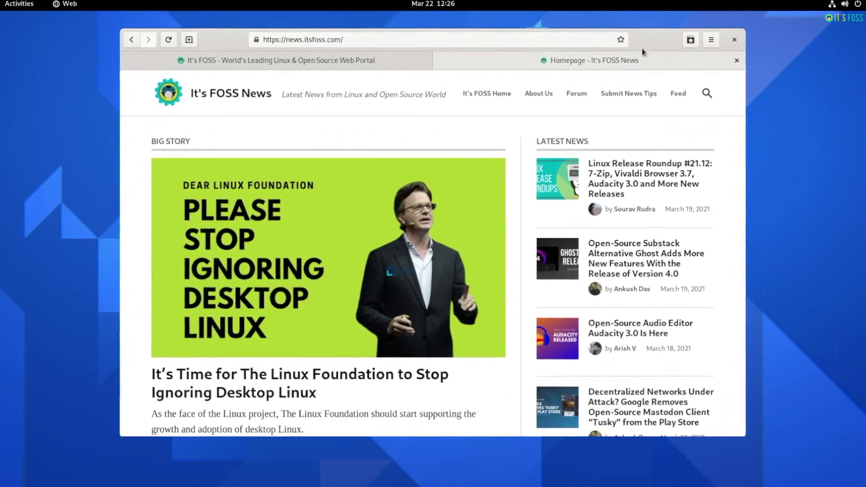
click(324, 65)
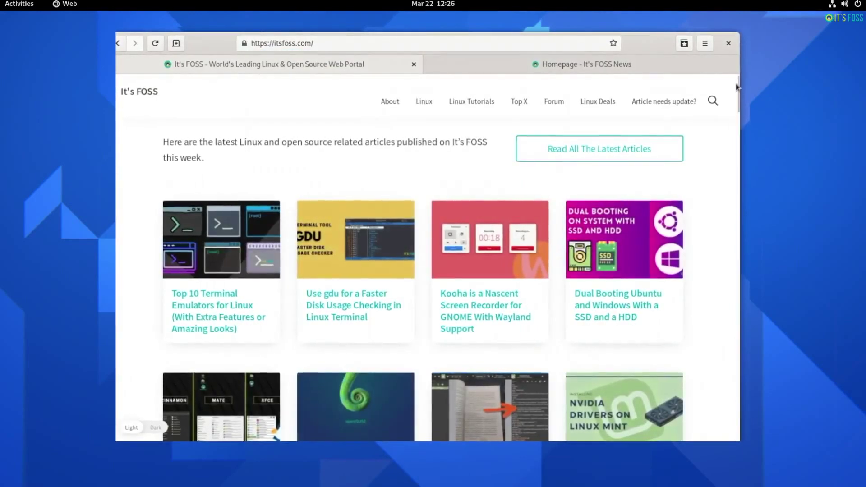
mouse_move(737, 85)
mouse_down()
mouse_move(739, 101)
mouse_move(739, 86)
mouse_up()
click(551, 66)
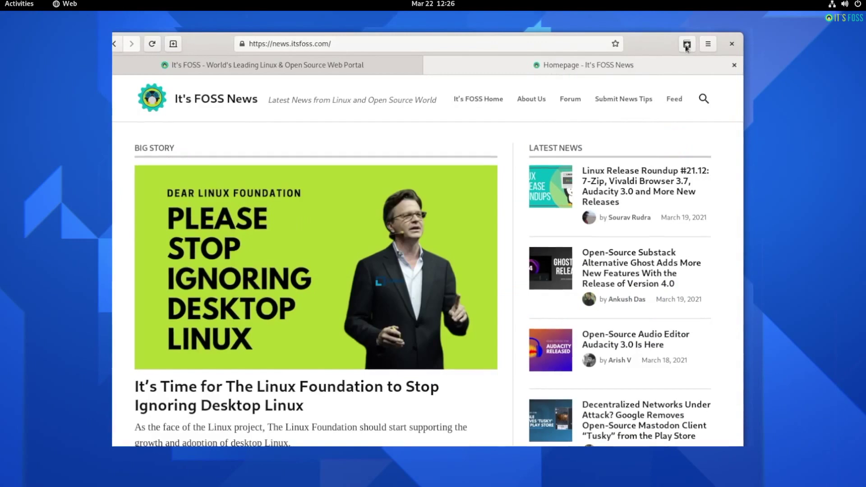
Step: Check About Web, which shows version 40.0, then close the browser window
click(710, 44)
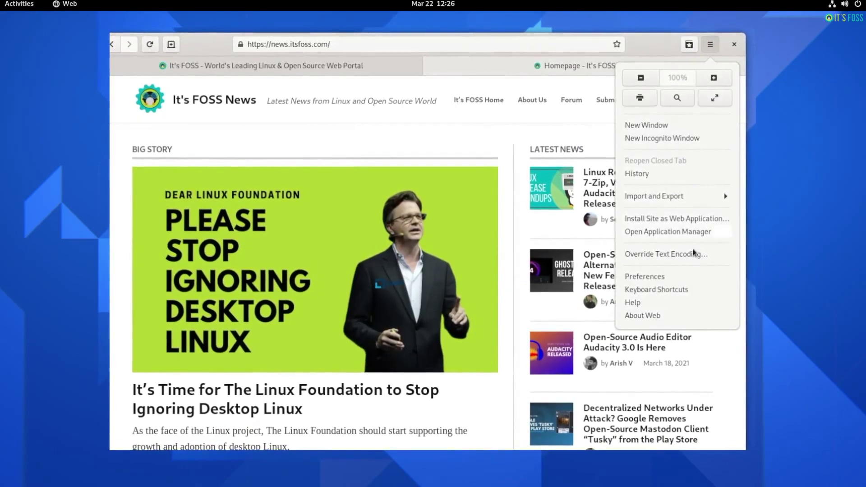
click(643, 316)
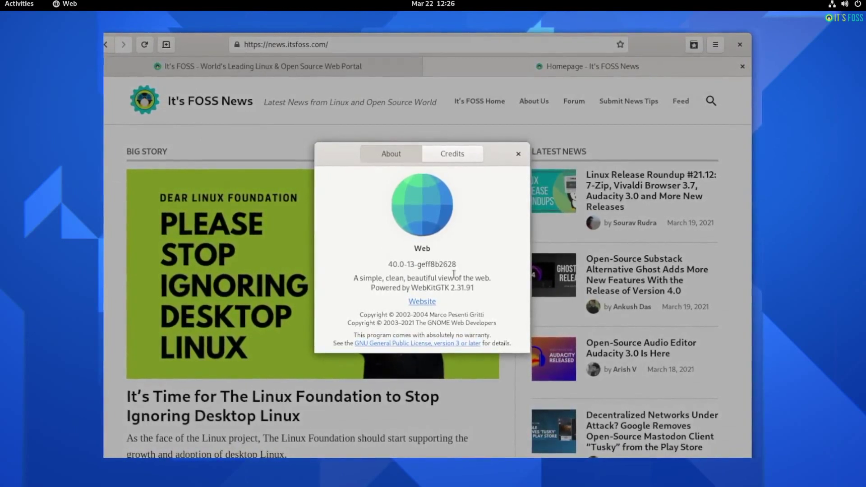
click(508, 153)
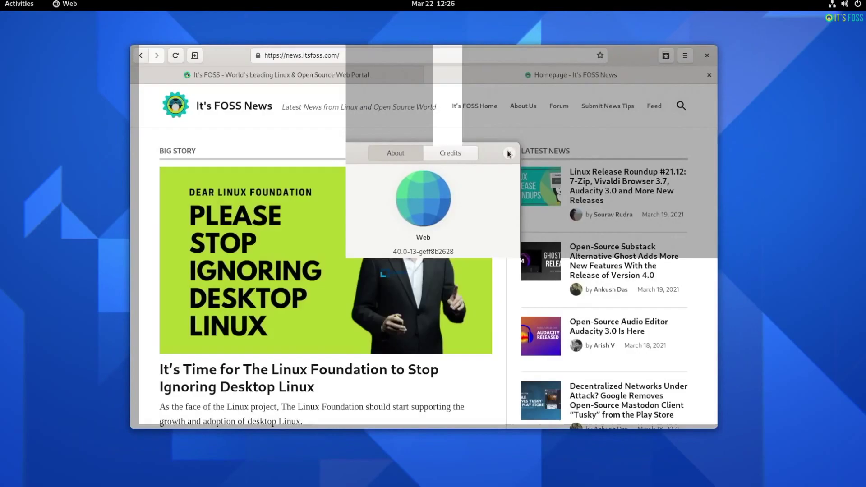
click(708, 56)
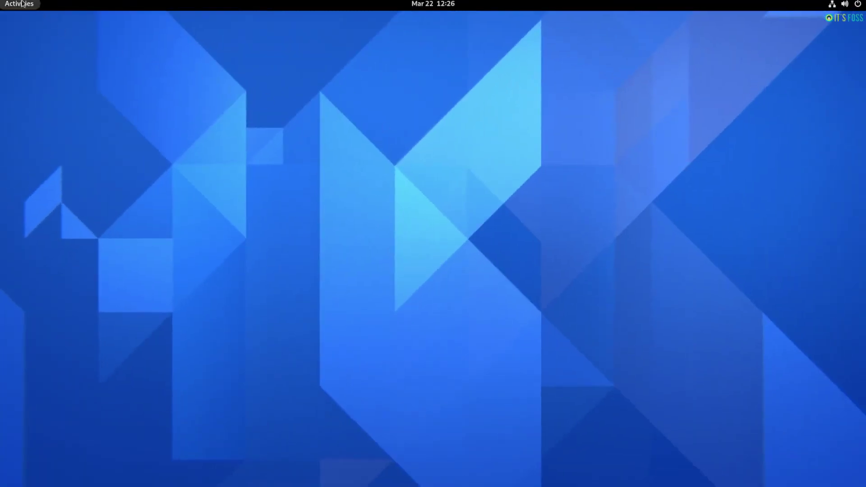
Step: Launch Files, add a Created column, and sort the Home folder by creation time
click(26, 7)
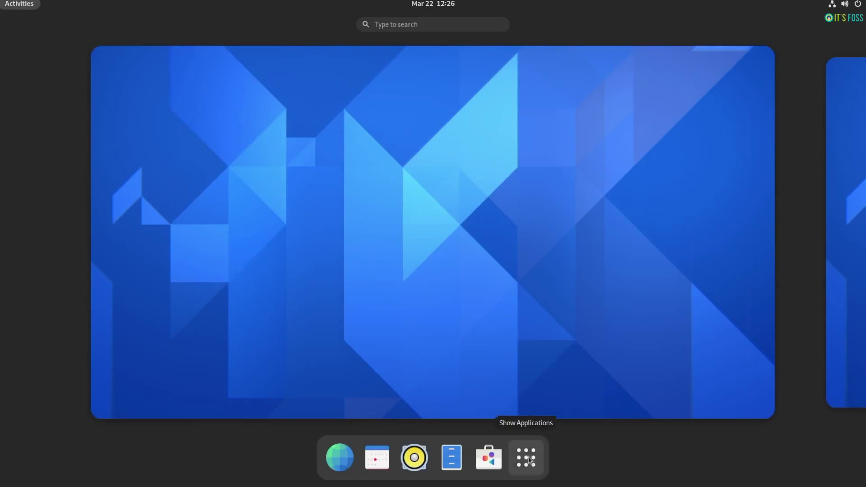
click(450, 458)
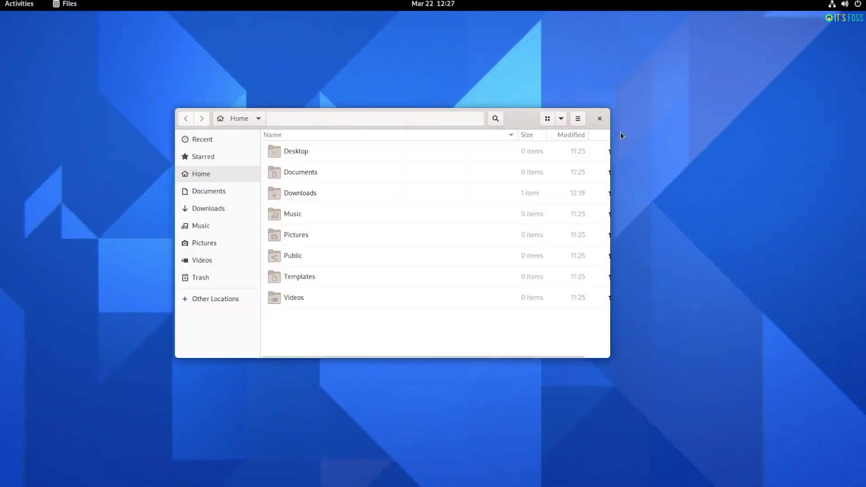
right_click(598, 135)
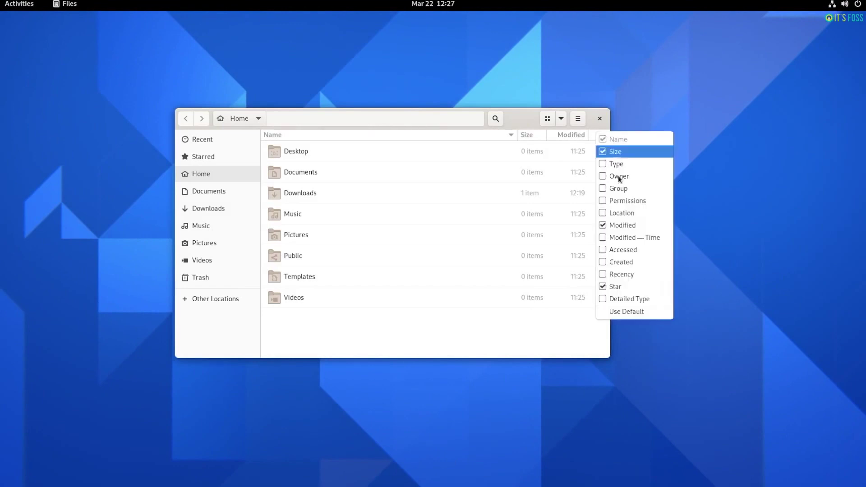
click(602, 263)
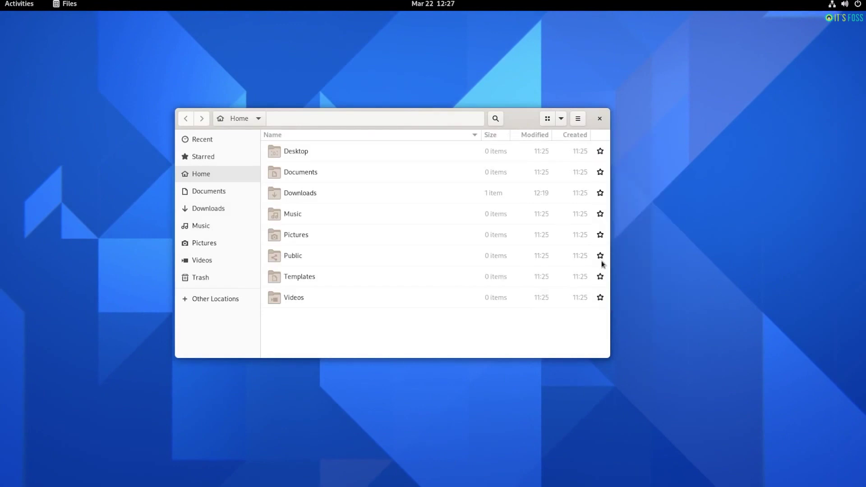
click(573, 135)
Step: Recheck the column list, then view About Files, which shows version 40.1
right_click(599, 135)
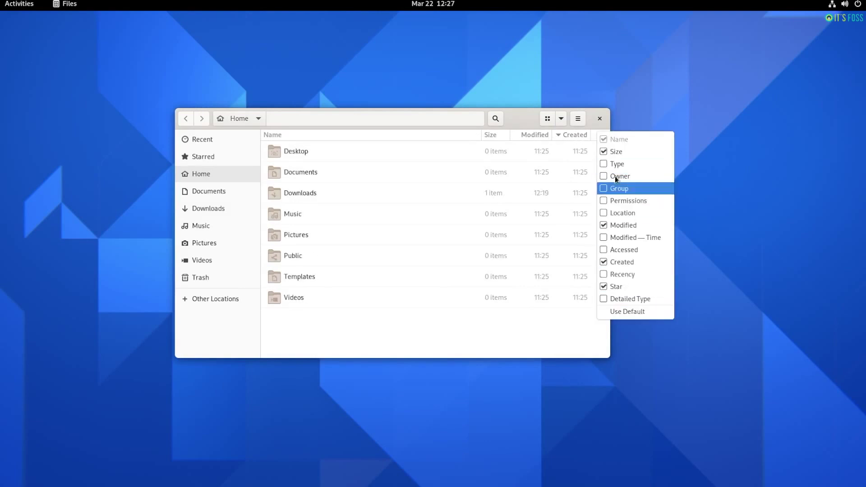
click(589, 118)
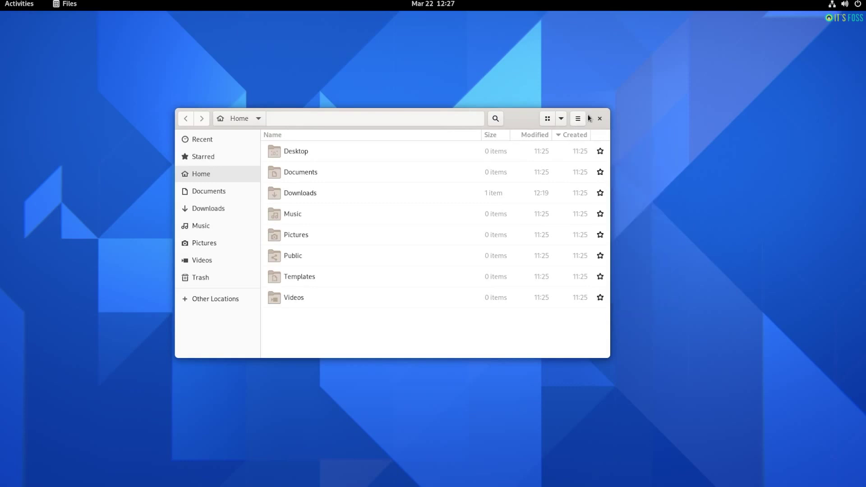
click(578, 118)
click(561, 284)
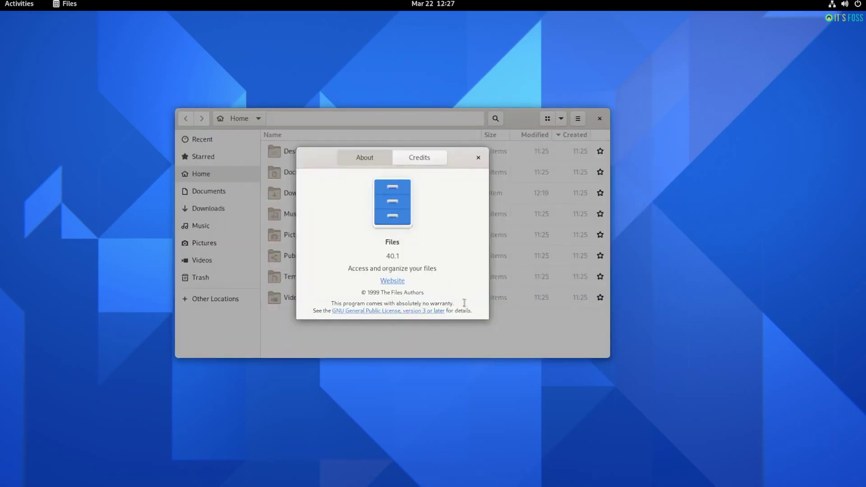
click(479, 158)
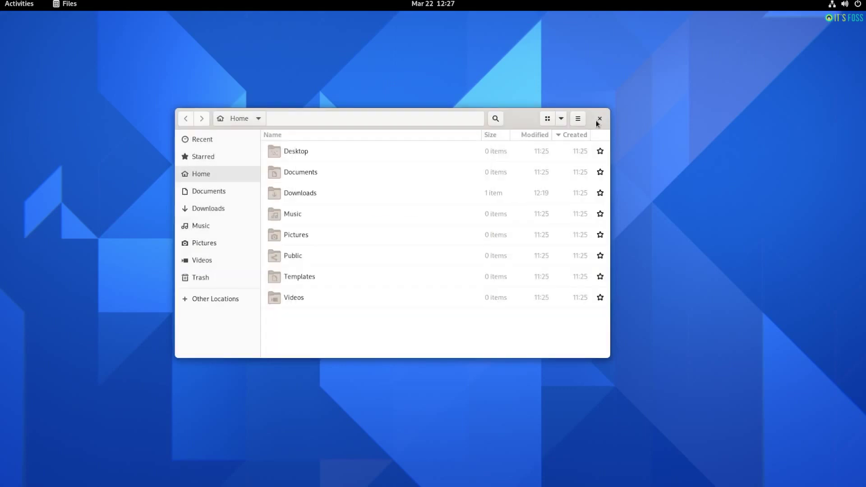
Step: Close Files, launch Settings, and browse the Network, Bluetooth and Background panels
click(601, 119)
click(840, 4)
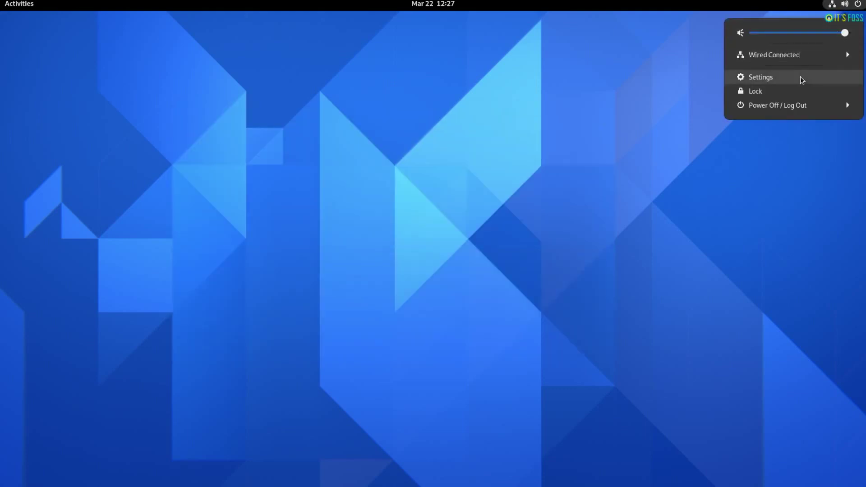
click(765, 76)
scroll(237, 305, down, 5)
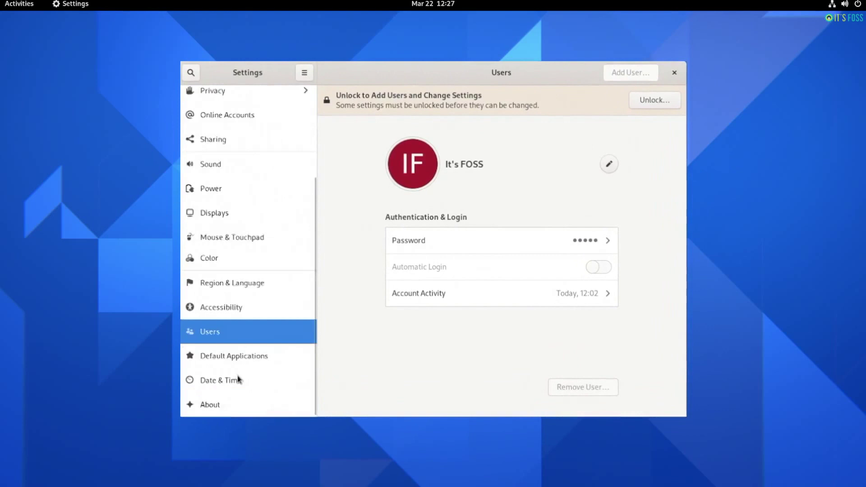
scroll(230, 169, up, 5)
click(231, 97)
click(231, 121)
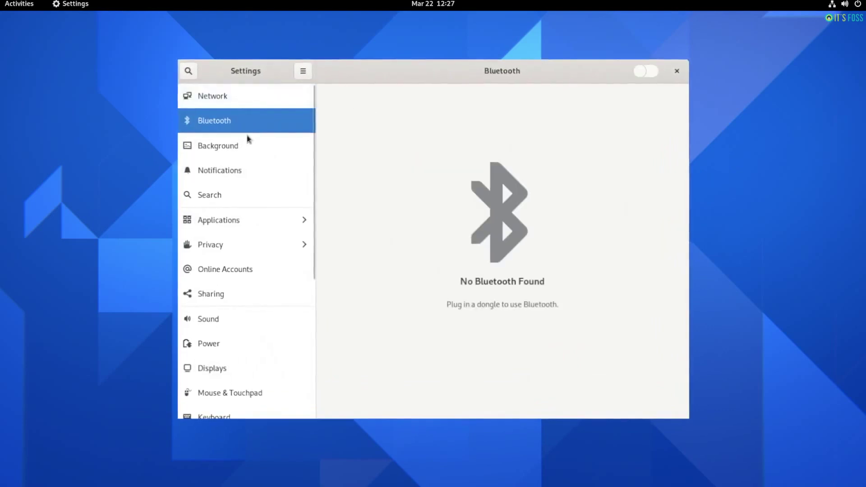
click(243, 146)
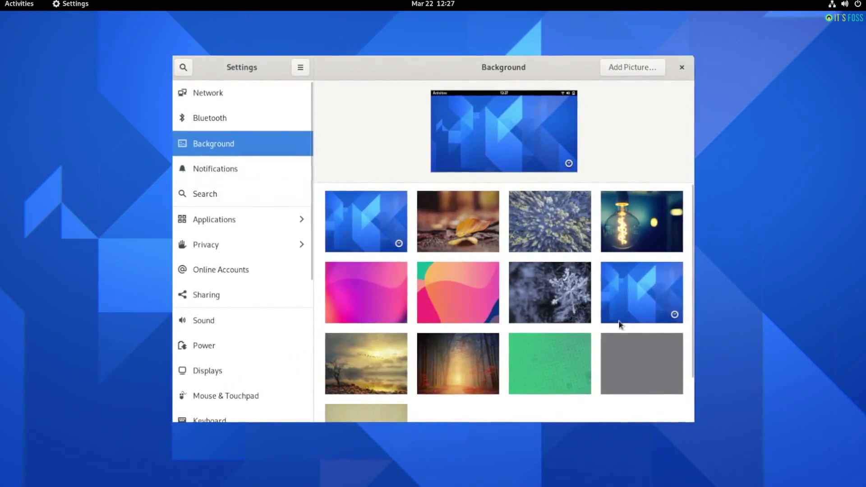
Step: Browse the Notifications, Search, Applications, Online Accounts, Sharing, Sound and Power panels
click(245, 169)
click(245, 197)
click(250, 220)
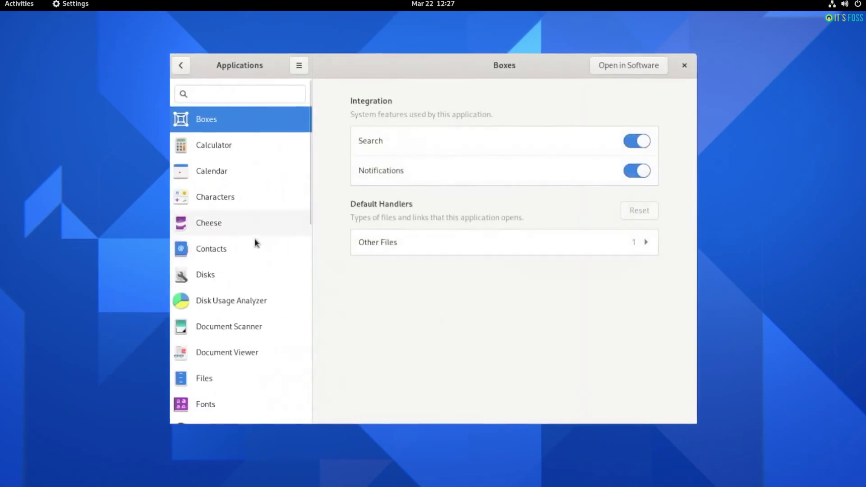
click(181, 66)
click(249, 269)
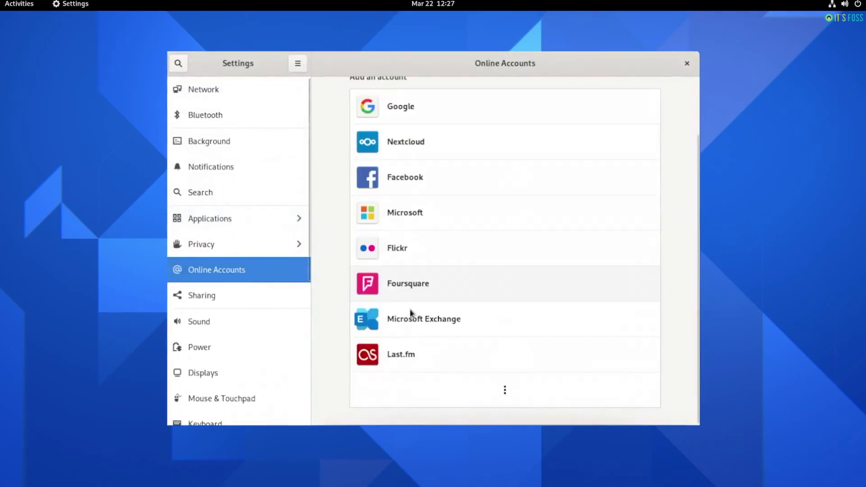
click(231, 298)
click(231, 321)
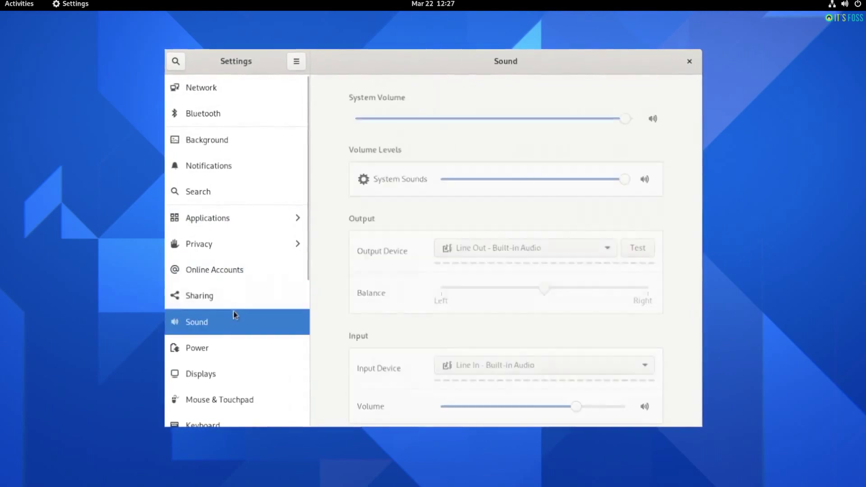
click(251, 349)
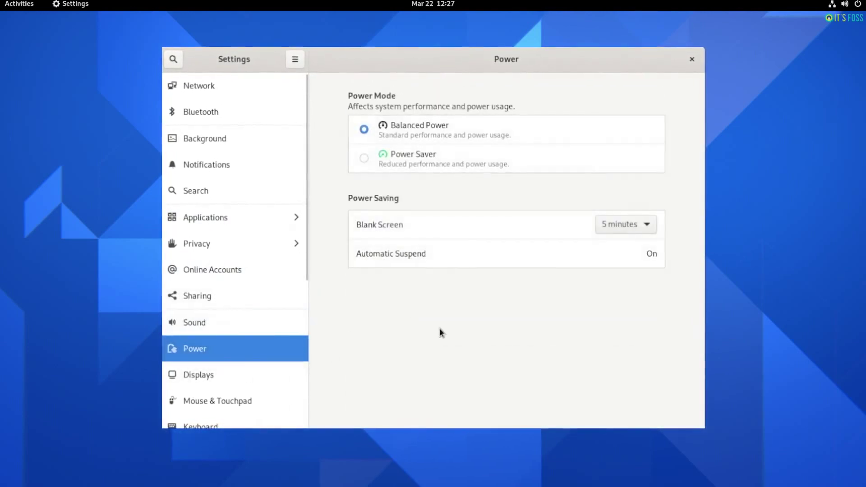
Step: View the Display panel's refresh rate choices, then the Keyboard, Printers and Mouse panels
click(223, 376)
scroll(253, 295, down, 3)
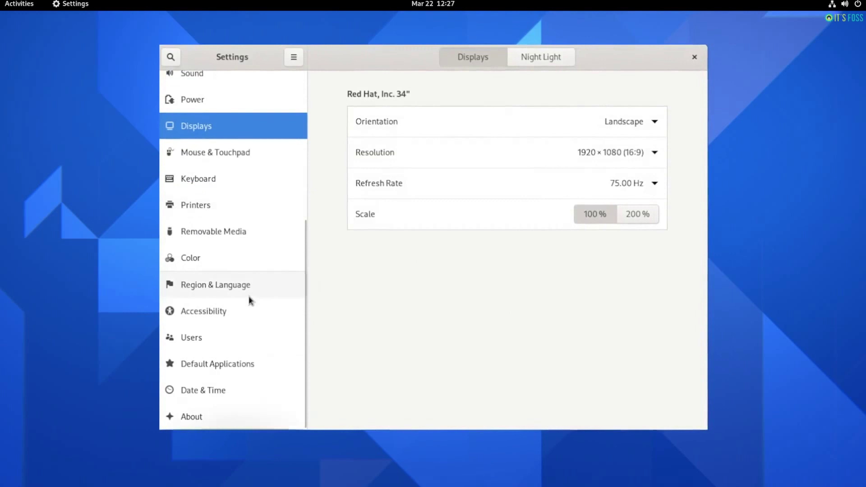
click(656, 183)
click(529, 197)
click(199, 178)
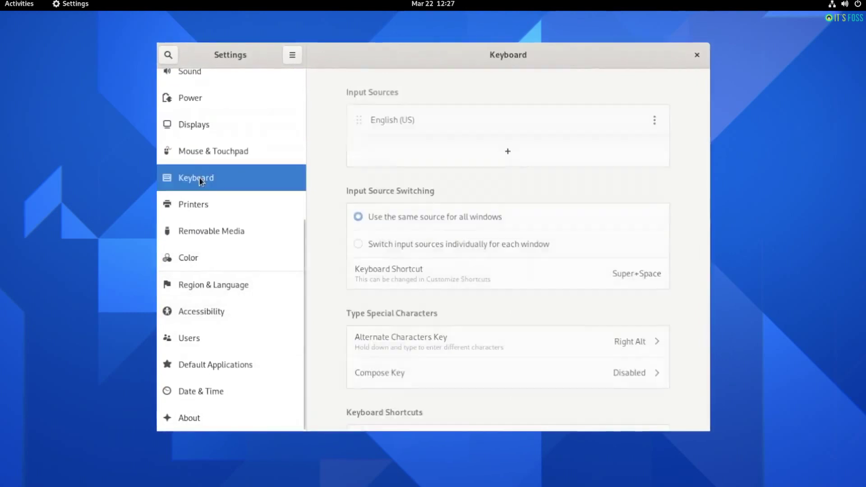
click(206, 204)
click(207, 153)
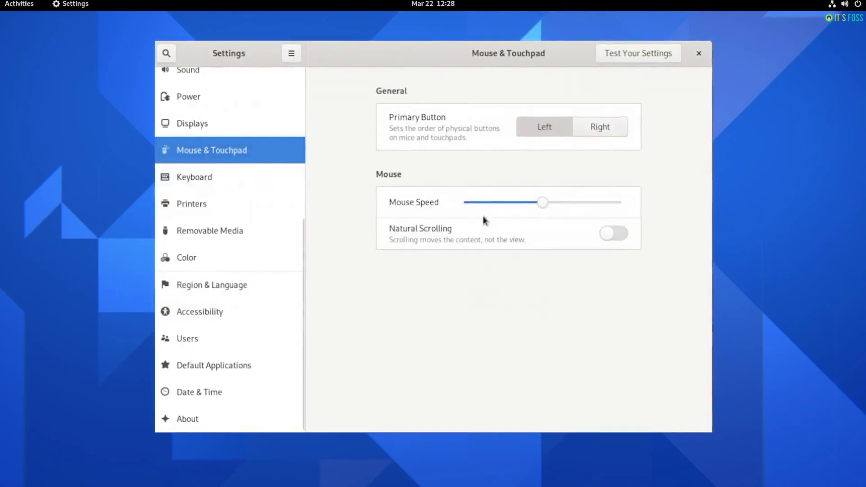
Step: Browse Accessibility, Region, Users, Default Apps and Date & Time, ending on About (GNOME 40.rc.0)
click(252, 311)
click(247, 286)
click(241, 342)
click(245, 368)
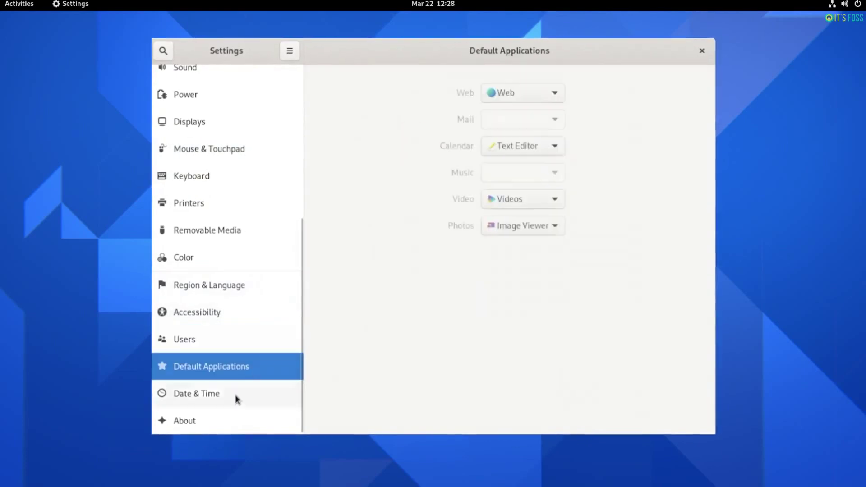
click(234, 396)
click(235, 418)
scroll(607, 291, down, 3)
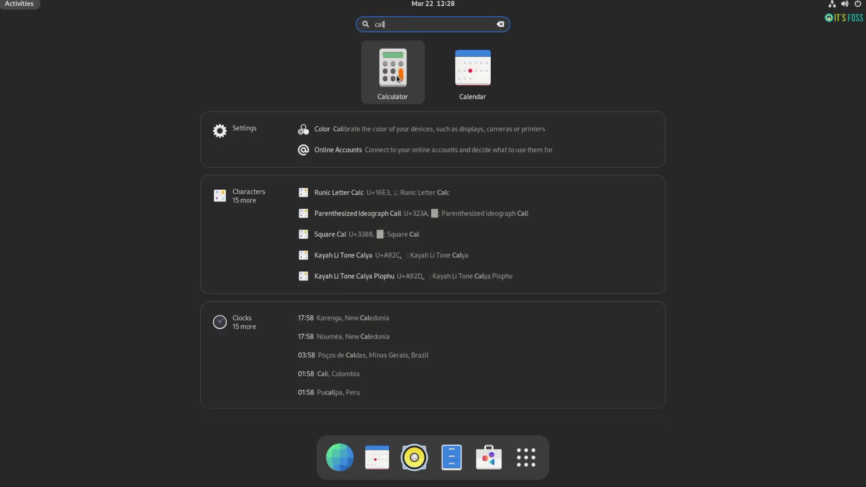
Step: Launch Calculator from the 'cal' search, centre its window, and show Keyboard Shortcuts
click(397, 78)
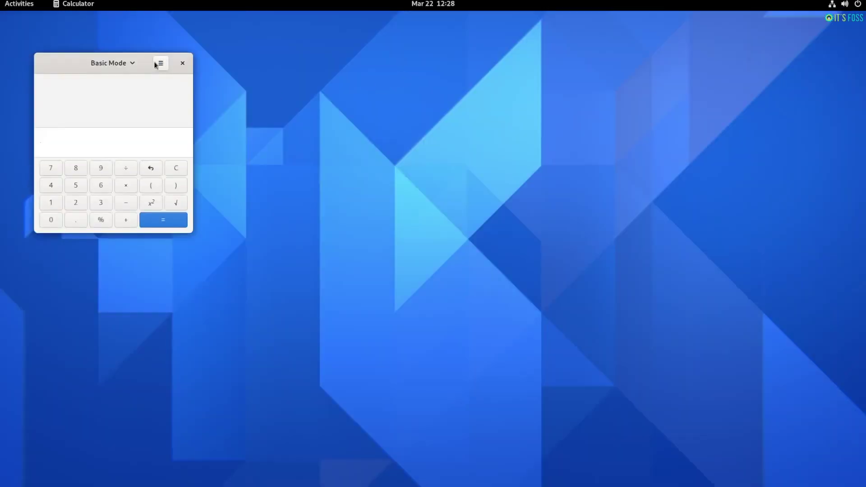
drag(52, 66, 353, 129)
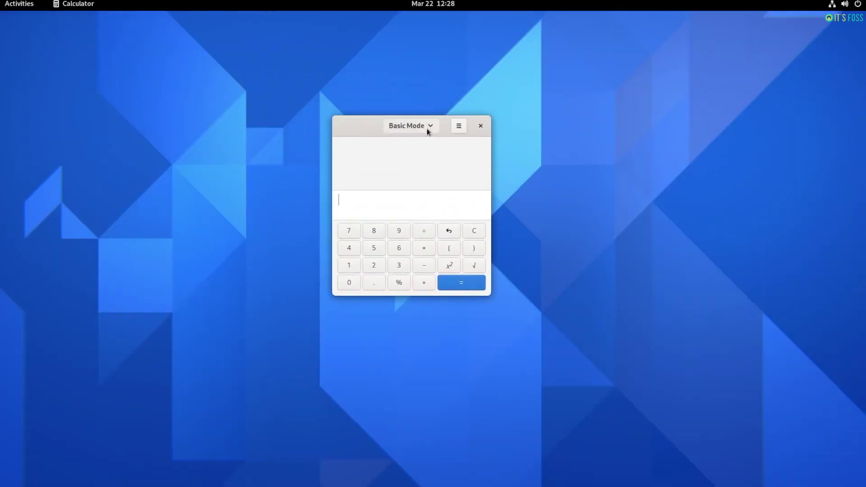
click(458, 127)
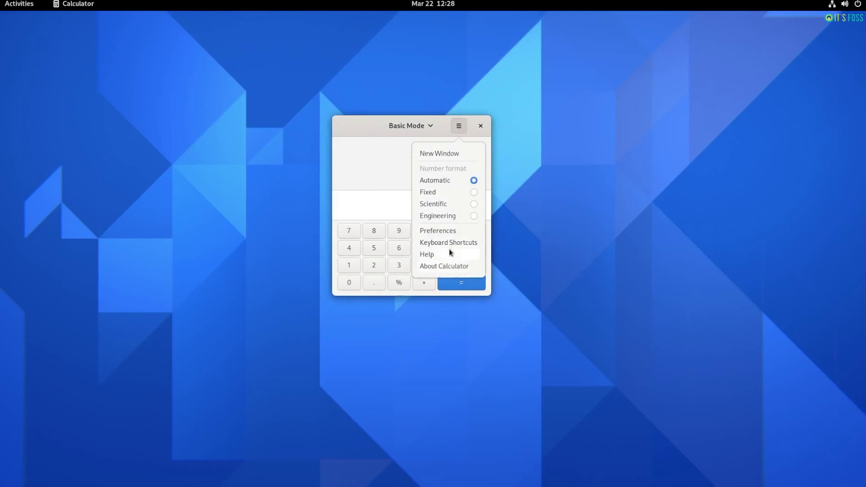
click(450, 245)
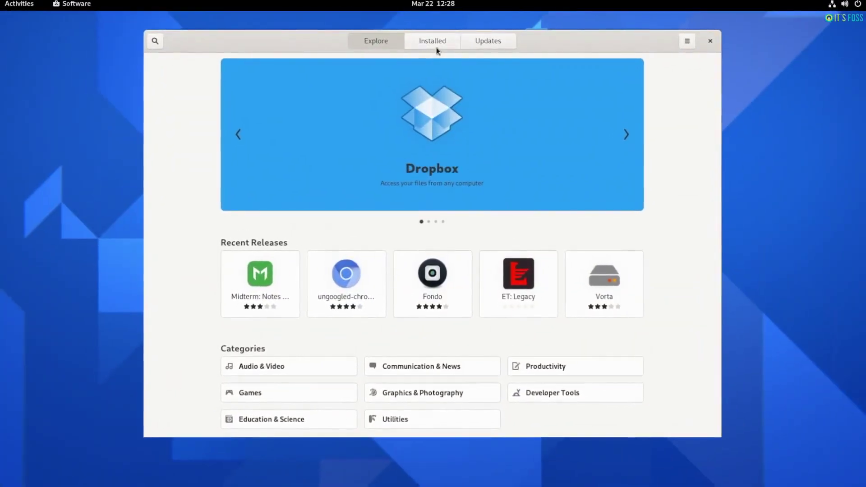
Step: Browse the Installed list, then check Updates, which reports software is up to date
click(433, 44)
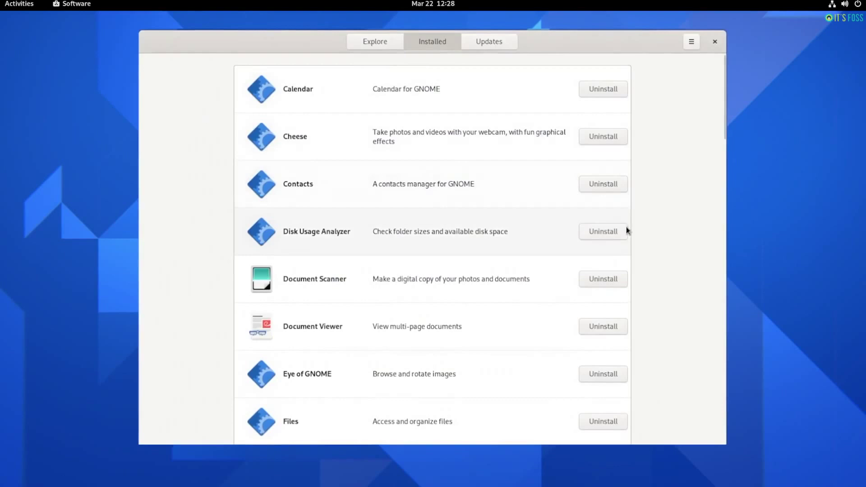
scroll(467, 264, down, 3)
scroll(457, 312, down, 5)
scroll(457, 311, down, 3)
scroll(467, 264, down, 6)
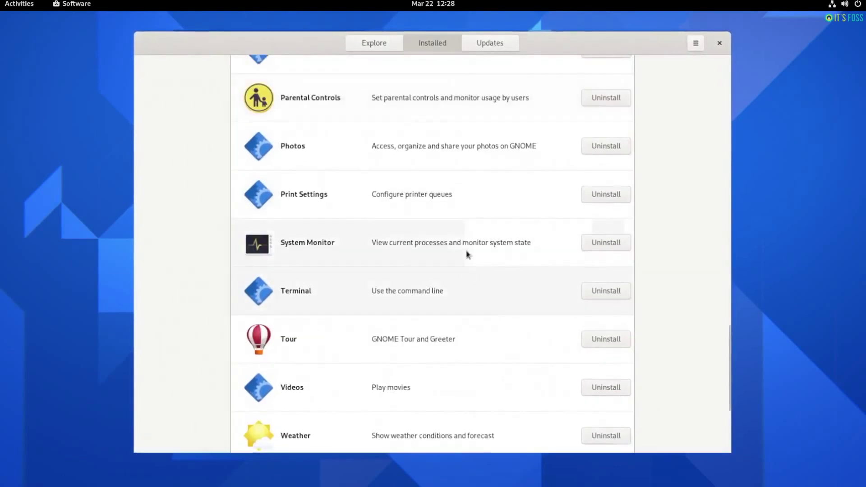
scroll(484, 203, up, 5)
scroll(494, 167, up, 5)
scroll(494, 168, up, 5)
scroll(488, 149, up, 5)
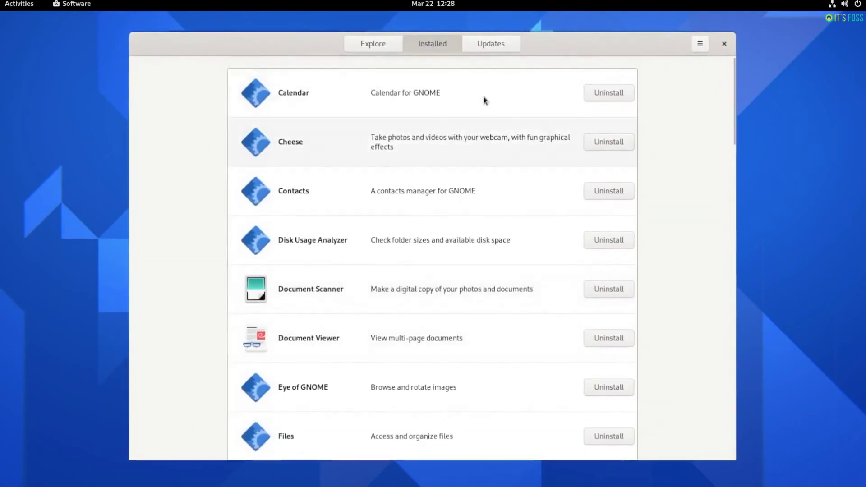
click(496, 40)
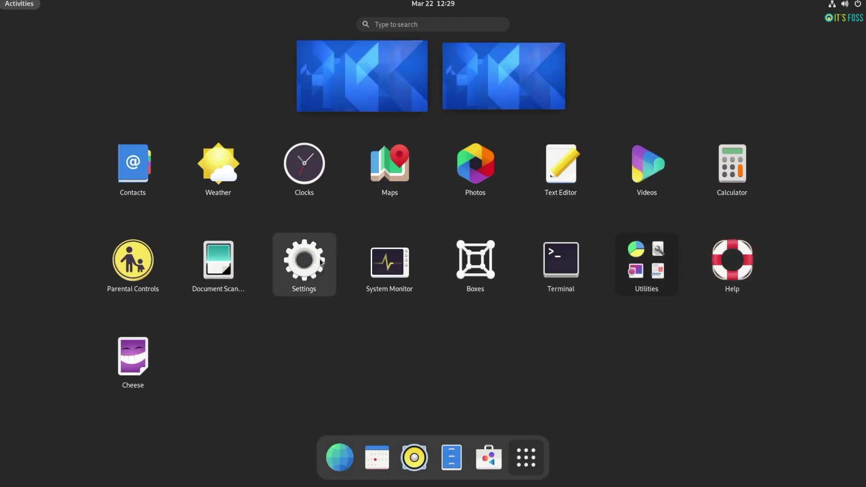
Step: Launch System Monitor and view the Resources graphs, then the File Systems list
click(411, 273)
click(426, 96)
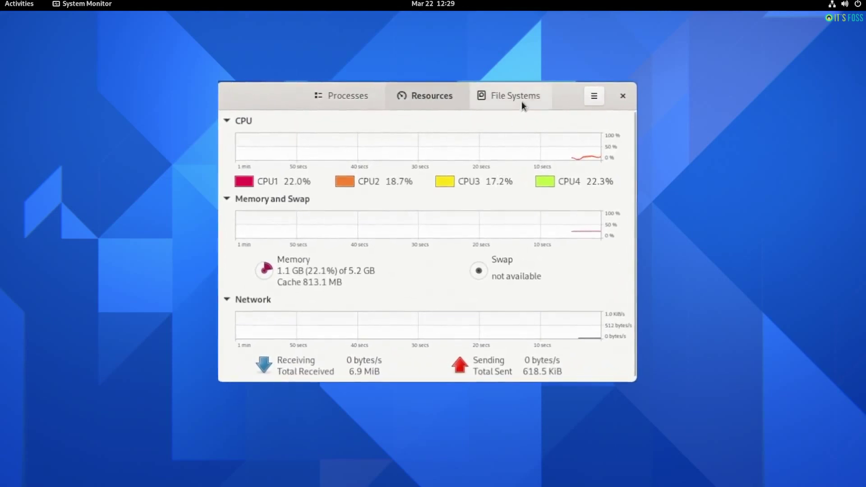
click(523, 101)
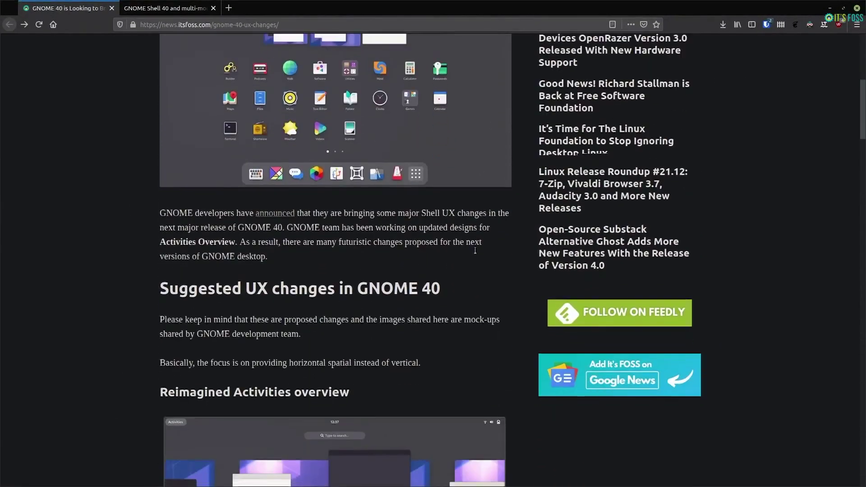
scroll(476, 248, down, 4)
scroll(475, 247, down, 3)
scroll(416, 243, down, 2)
scroll(415, 243, down, 3)
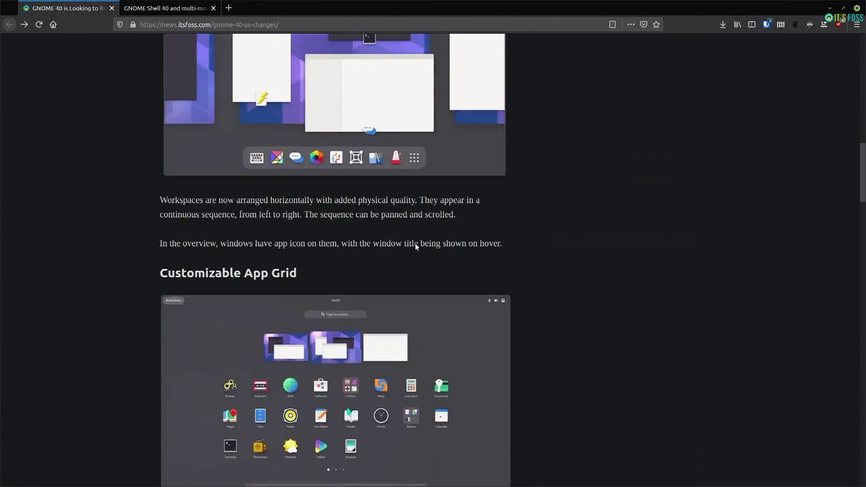
scroll(415, 243, down, 2)
scroll(419, 255, down, 2)
scroll(519, 252, down, 3)
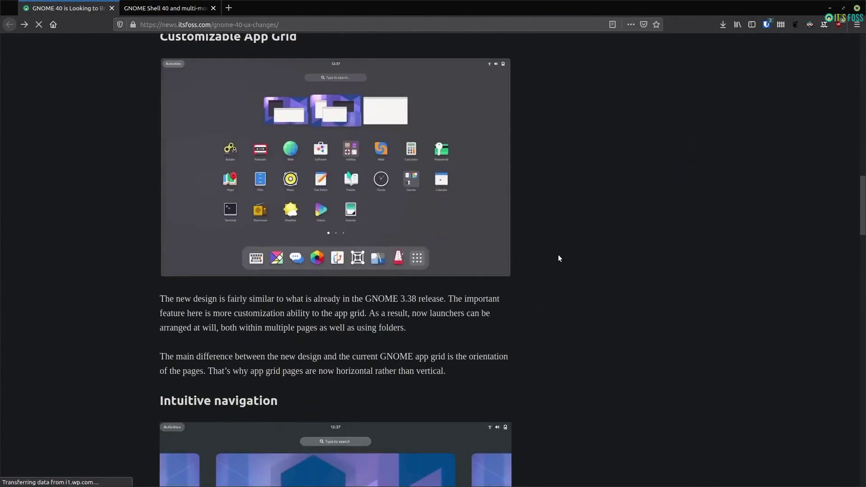
scroll(558, 255, down, 3)
scroll(557, 254, down, 3)
scroll(544, 253, down, 2)
scroll(542, 259, down, 4)
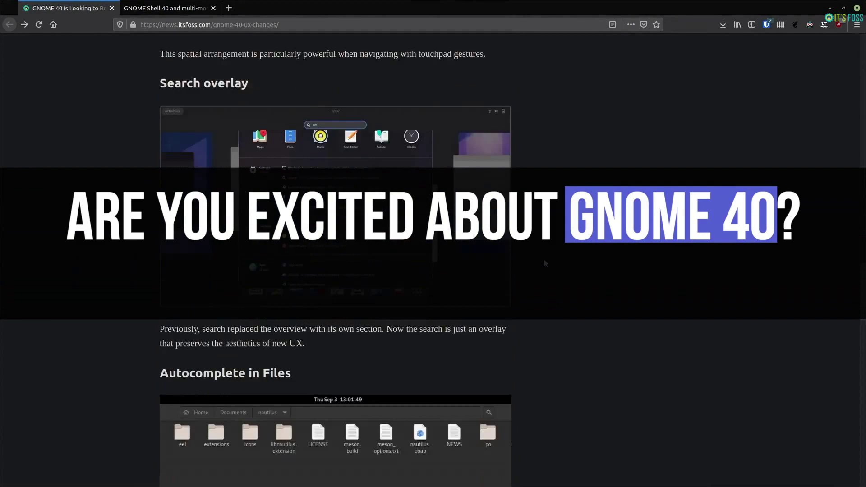
scroll(544, 260, down, 4)
scroll(544, 259, down, 3)
scroll(544, 259, down, 3)
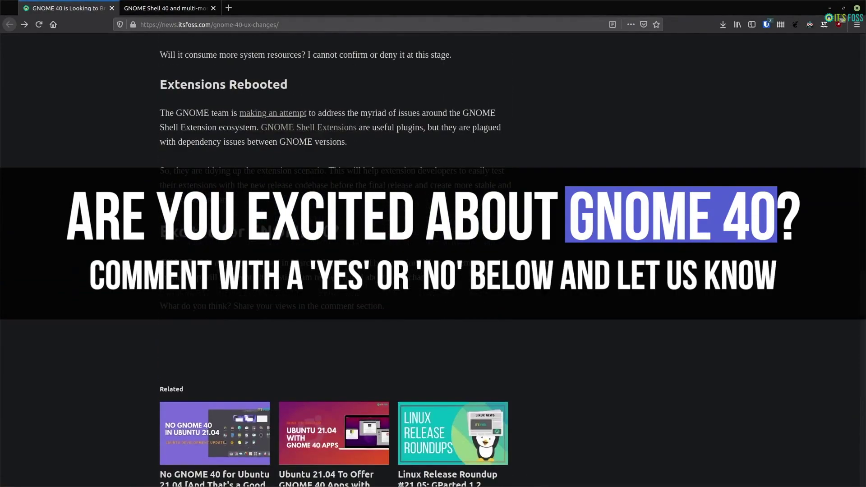
scroll(433, 257, up, 5)
scroll(433, 257, up, 5)
scroll(433, 257, up, 5)
scroll(433, 258, up, 5)
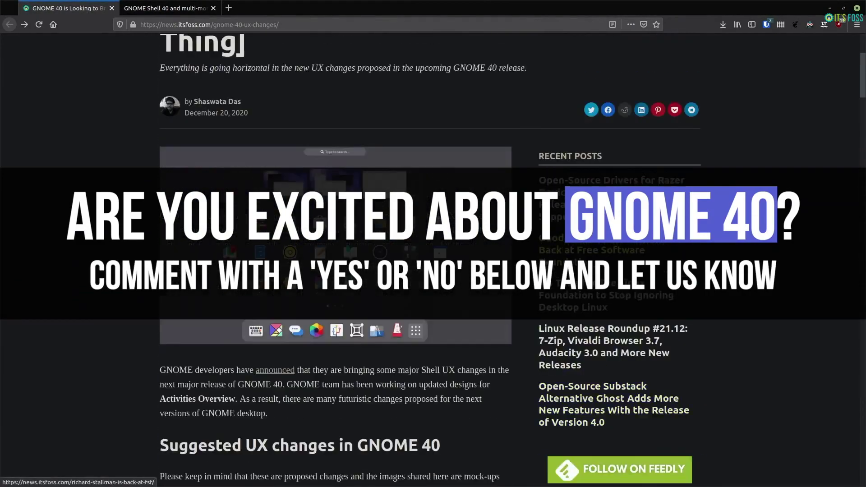